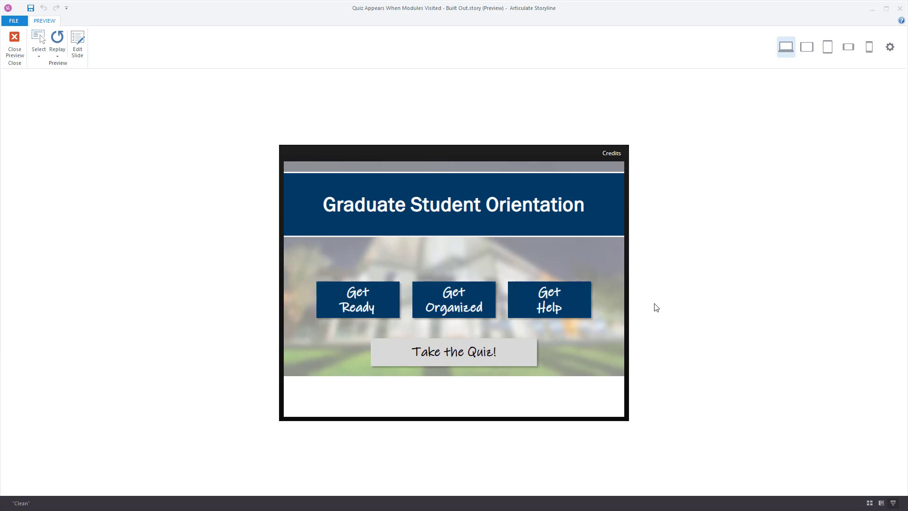
- Test the previewed menu by visiting Get Ready, Get Organized and Get Help, open the quiz, and close the preview
click(352, 298)
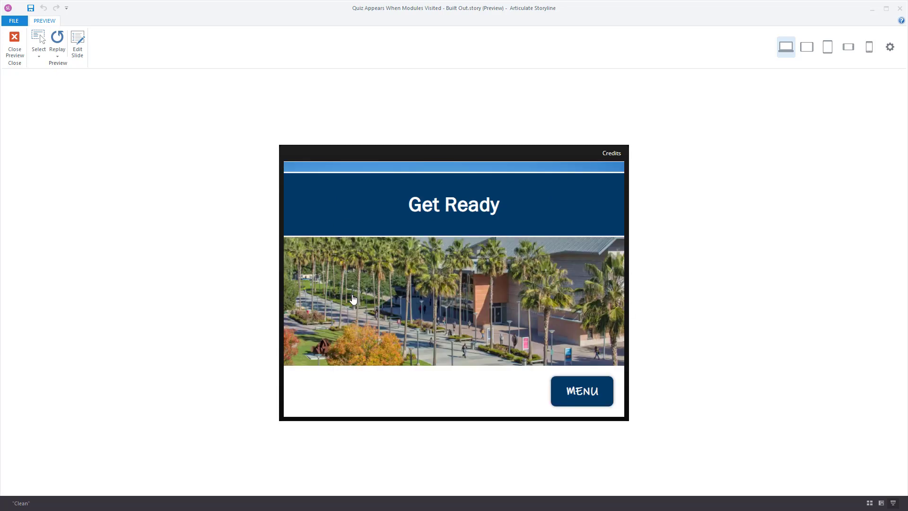
click(579, 392)
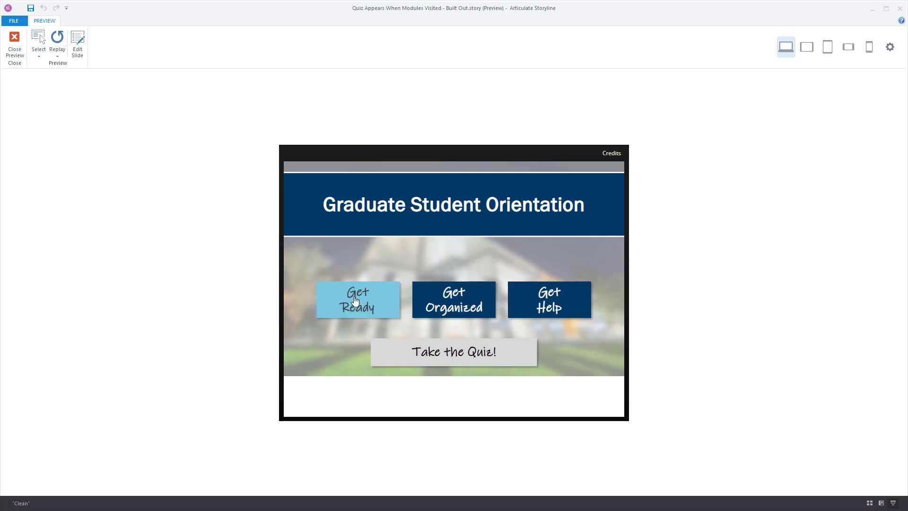
click(455, 297)
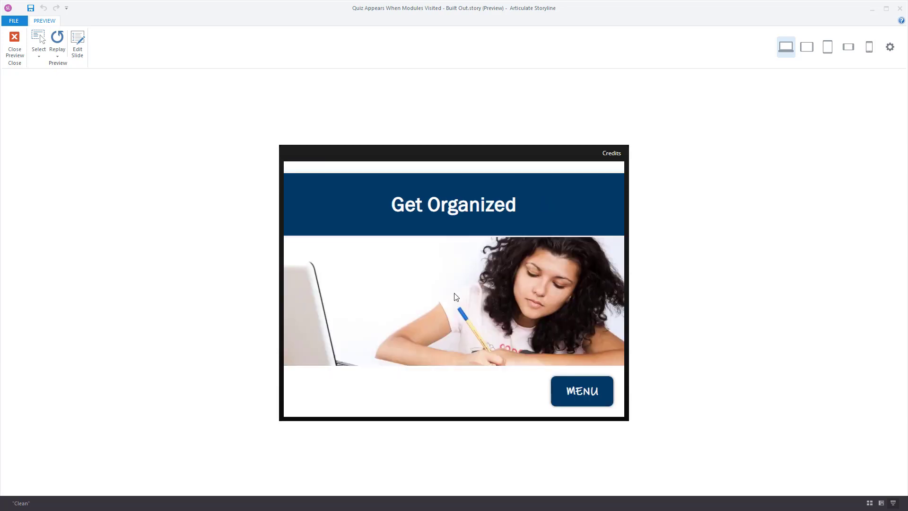
click(576, 400)
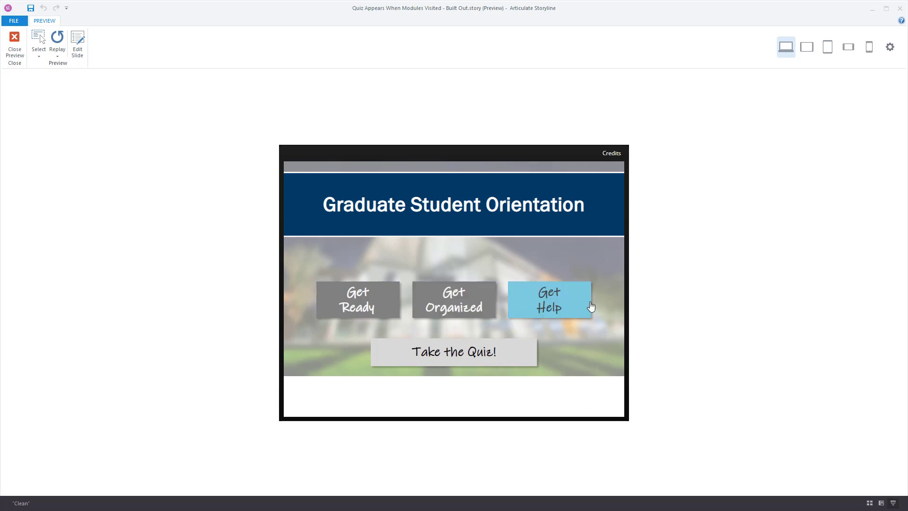
click(566, 296)
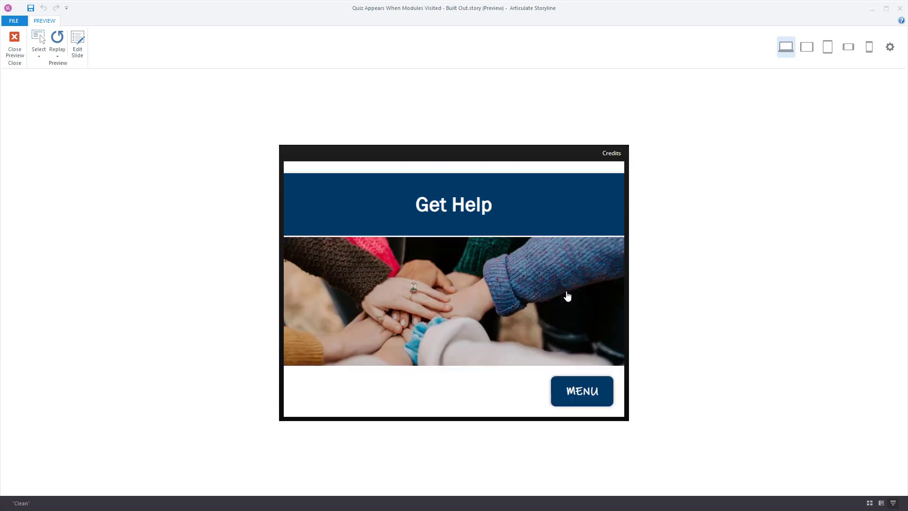
click(580, 388)
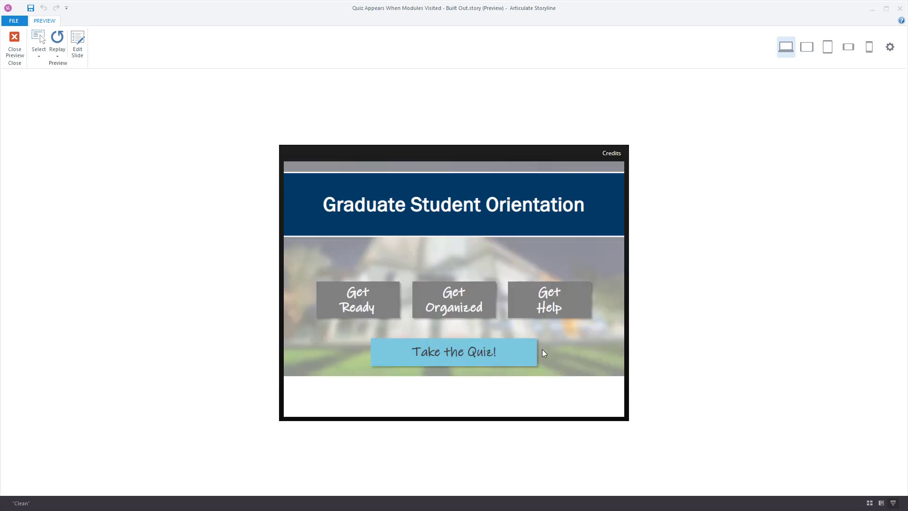
click(443, 357)
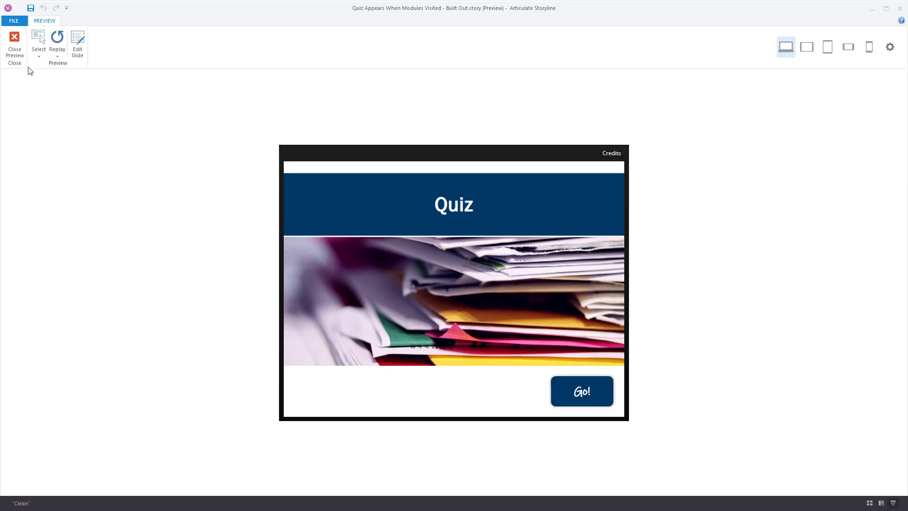
click(15, 45)
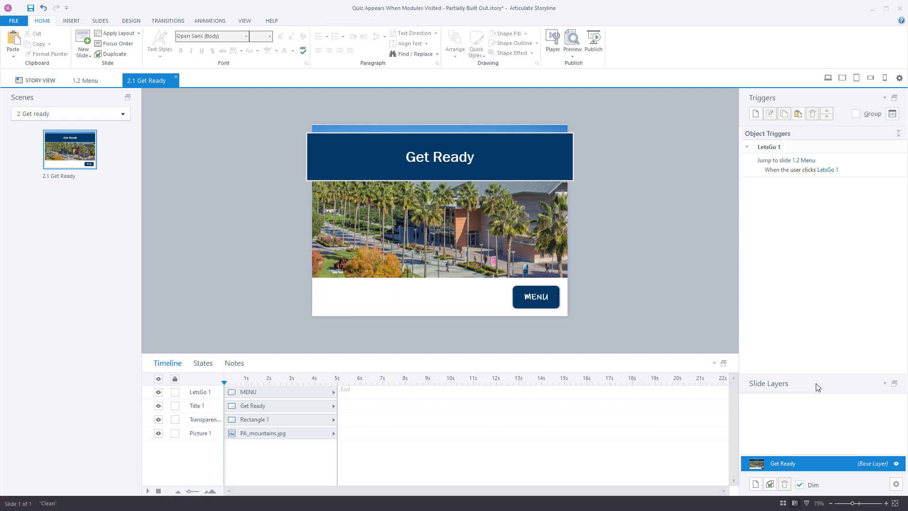
- Open the 1.2 Menu slide from the story overview and examine the Get Help button's Visited and Hover states
click(40, 81)
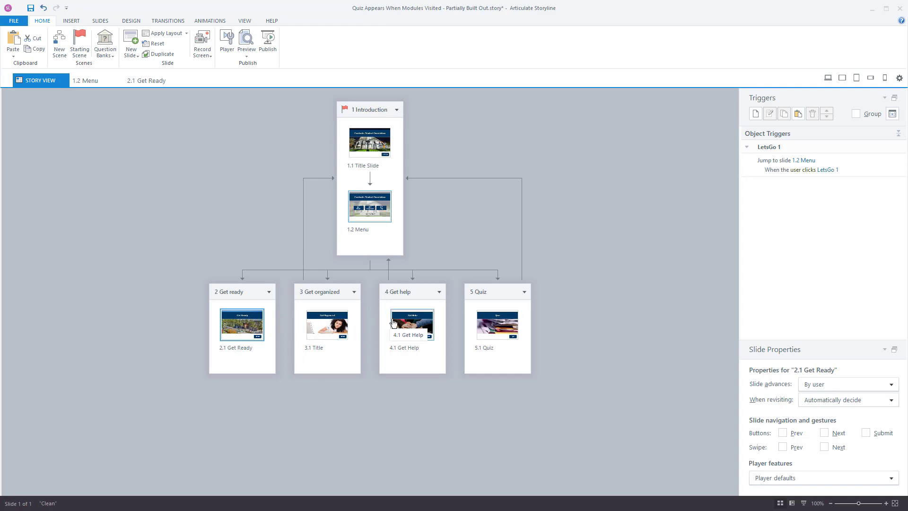
double_click(367, 208)
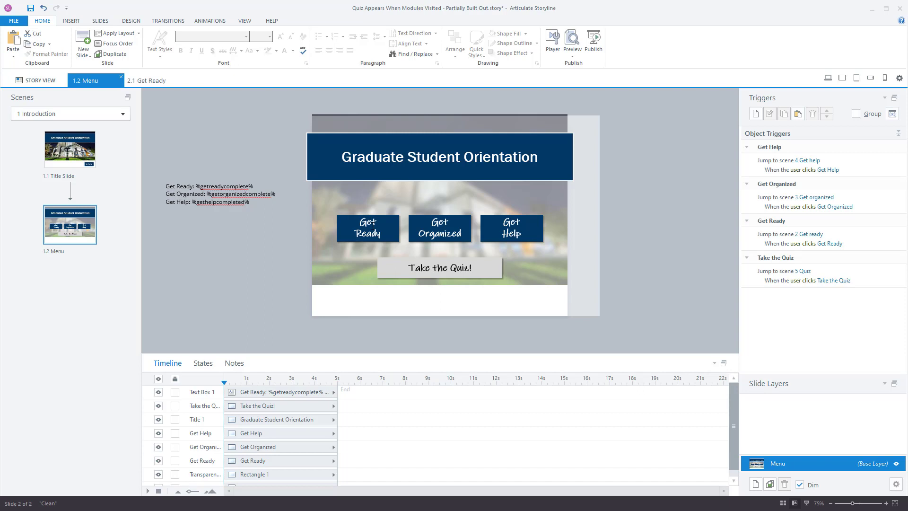
click(368, 227)
click(439, 224)
click(511, 222)
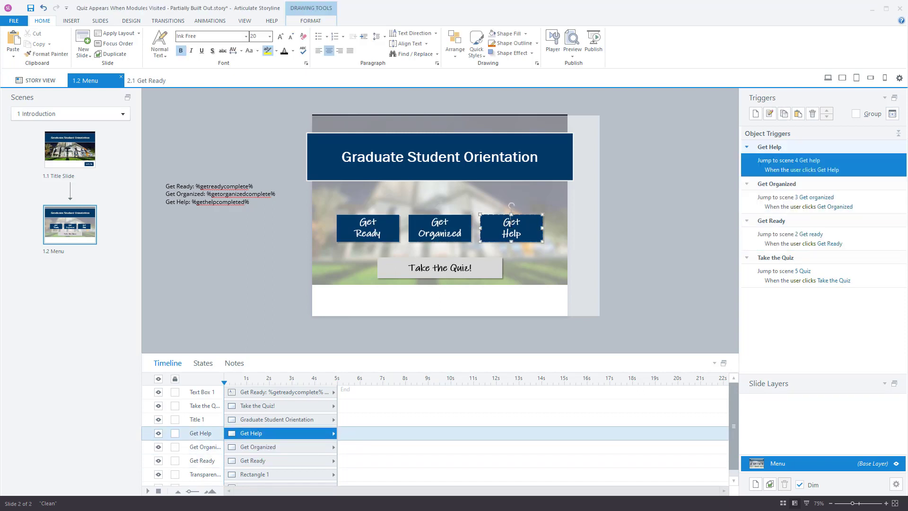
click(203, 363)
click(228, 453)
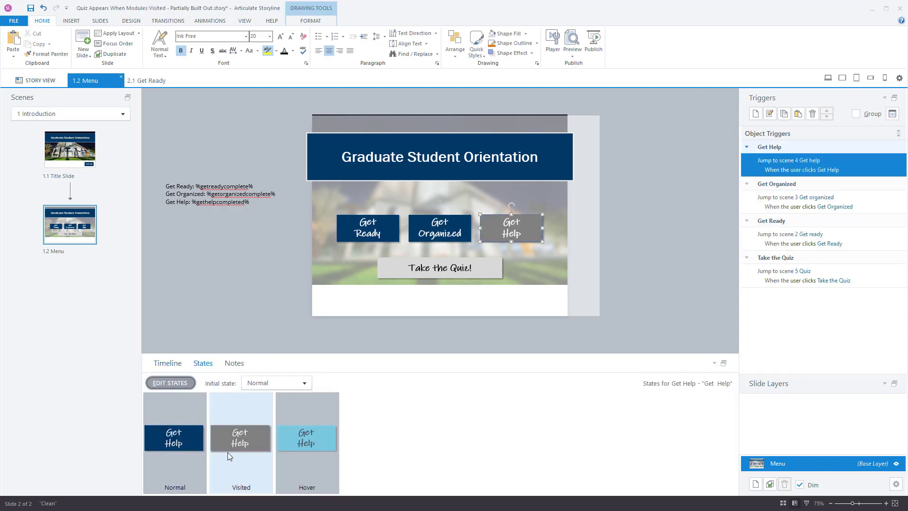
click(316, 458)
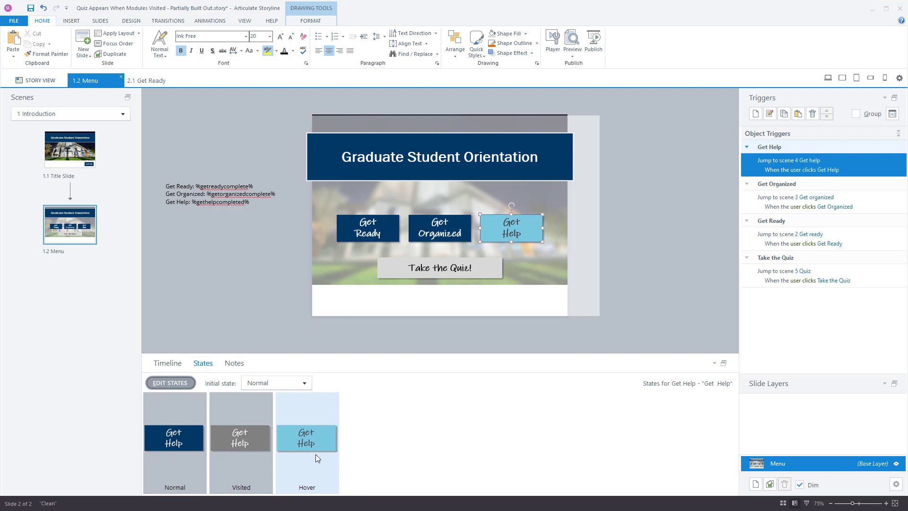
click(342, 407)
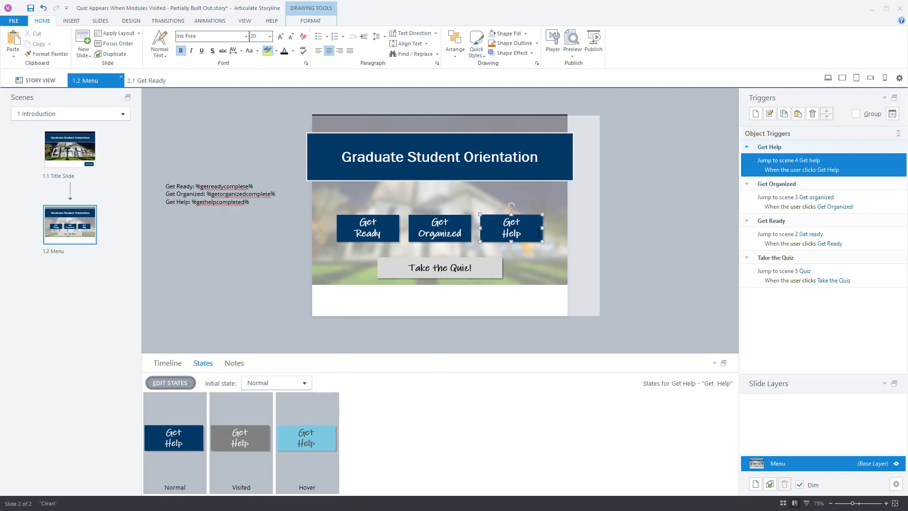
- Examine the states of the Take the Quiz button, then view the 2.1 Get Ready slide and return to the menu slide
click(439, 269)
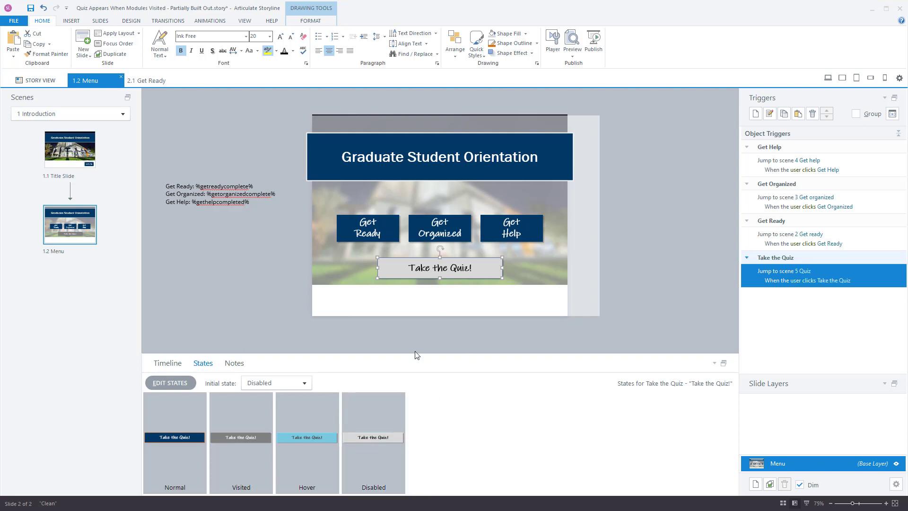
click(168, 442)
click(155, 86)
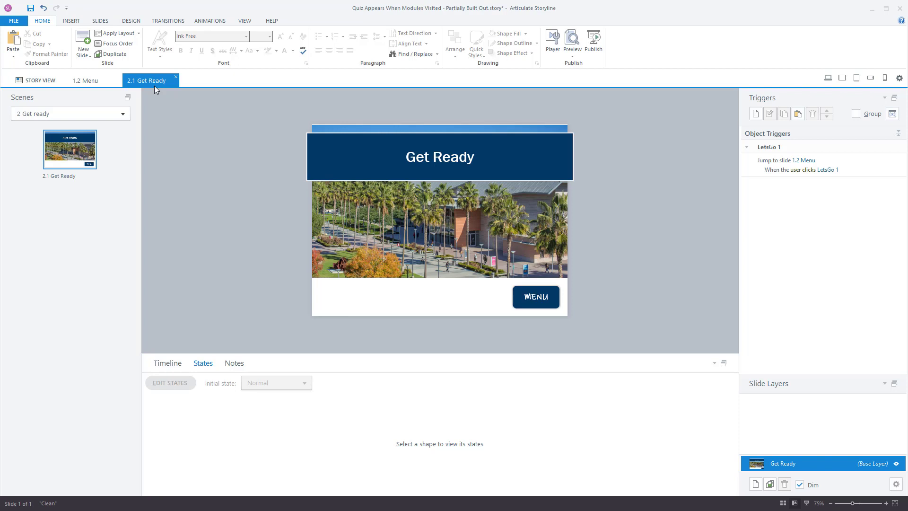
click(94, 81)
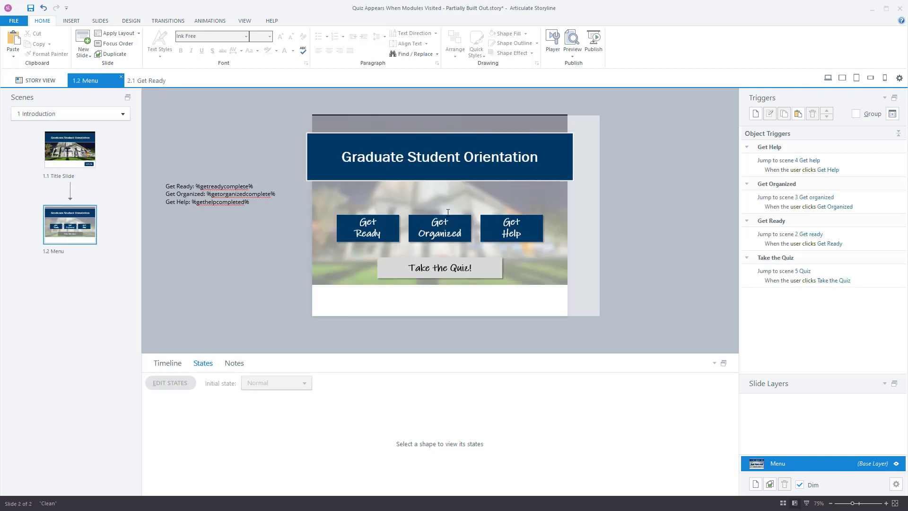
- From the 2.1 Get Ready slide, create a True/False project variable named getreadycomplete with default value False
click(143, 80)
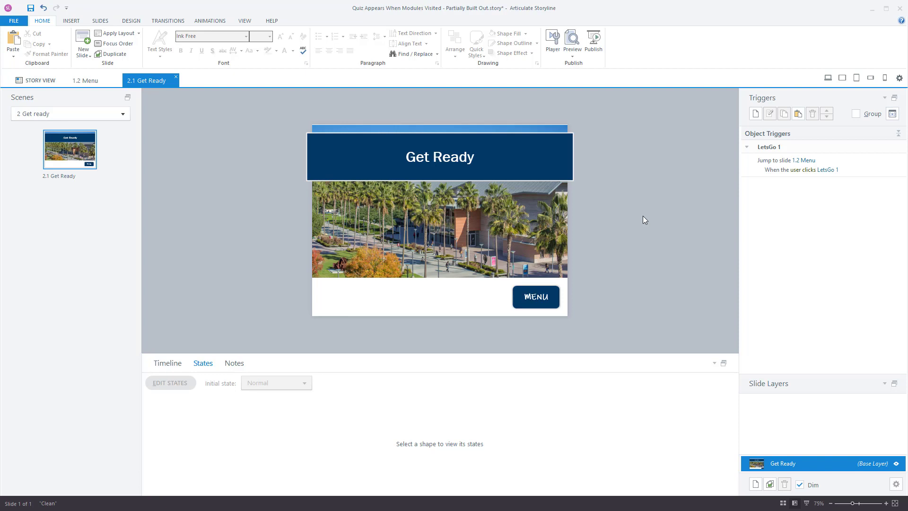
click(893, 114)
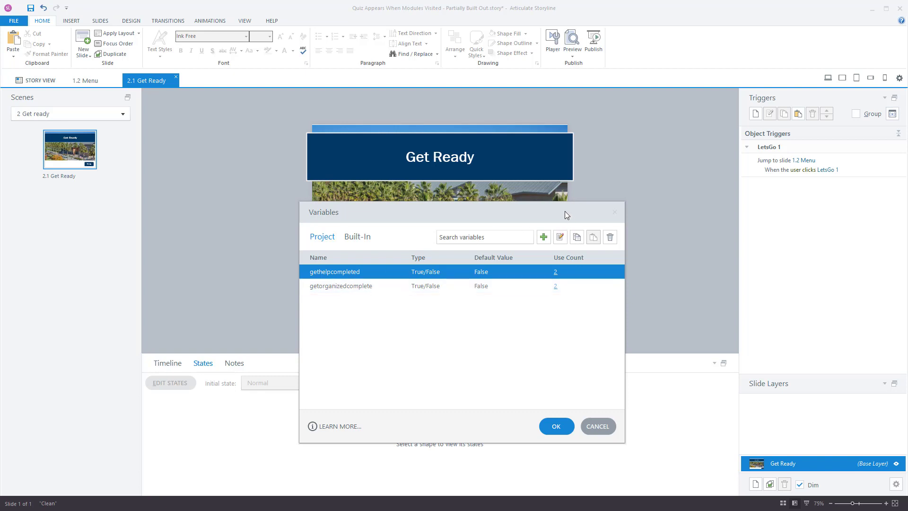
click(543, 237)
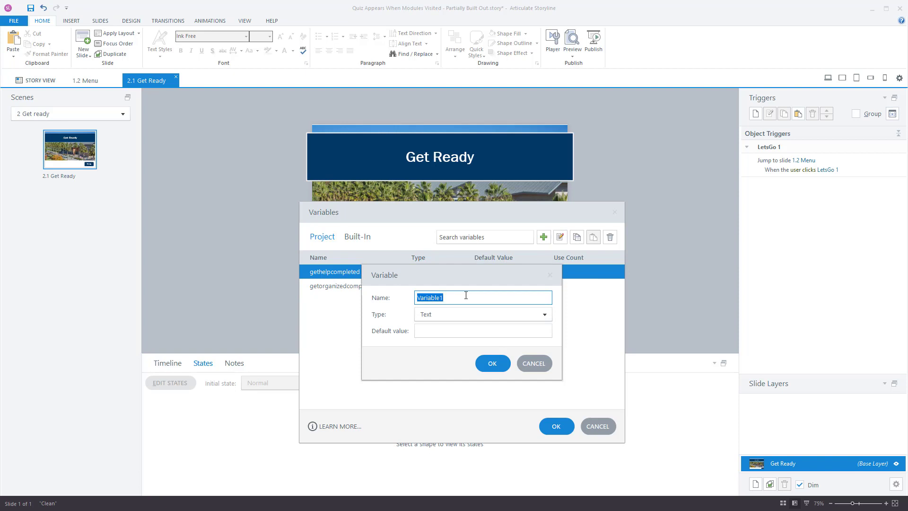
text(getre)
text(adycomplete)
click(454, 315)
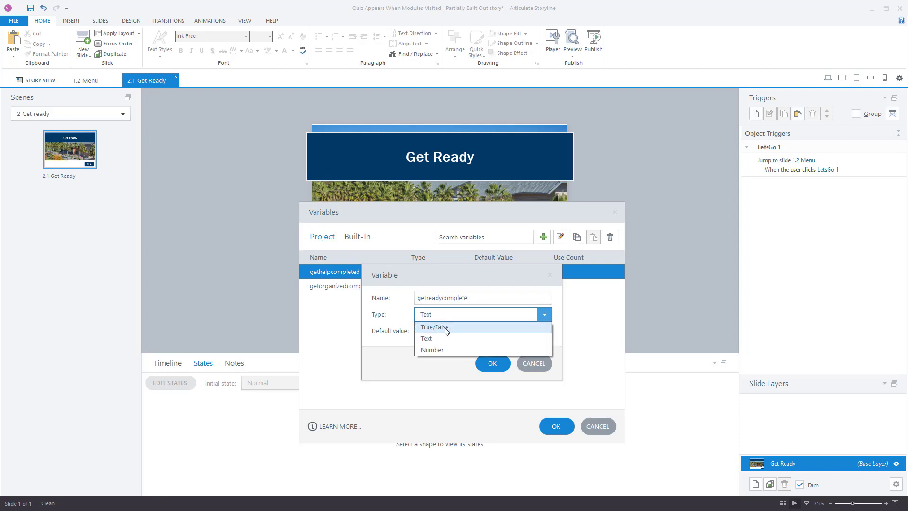
click(445, 329)
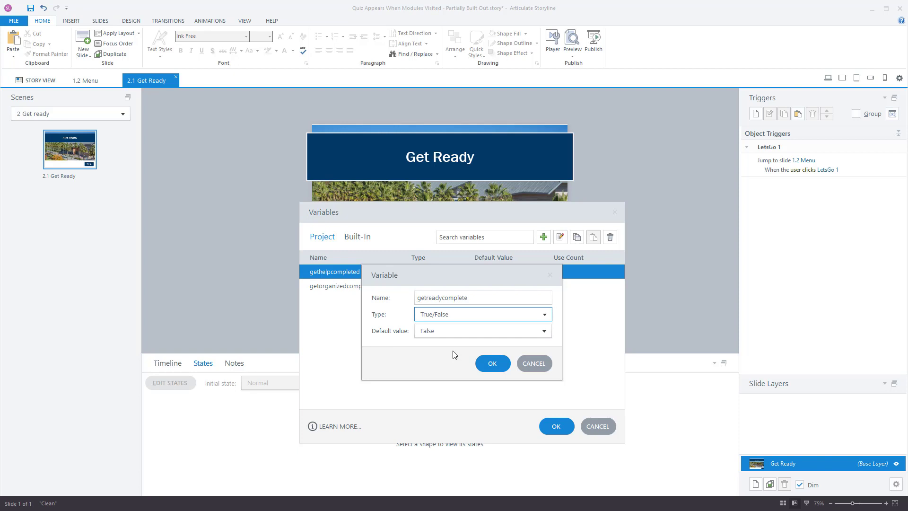
click(492, 363)
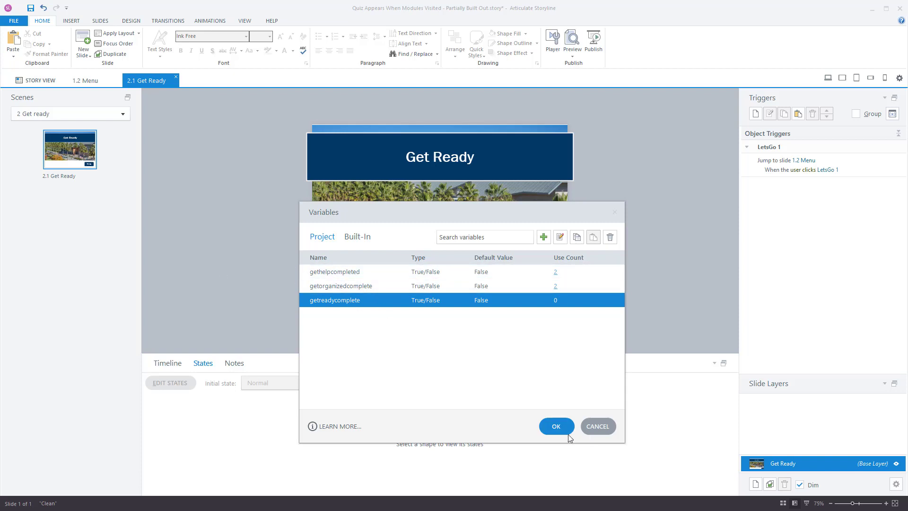
click(556, 426)
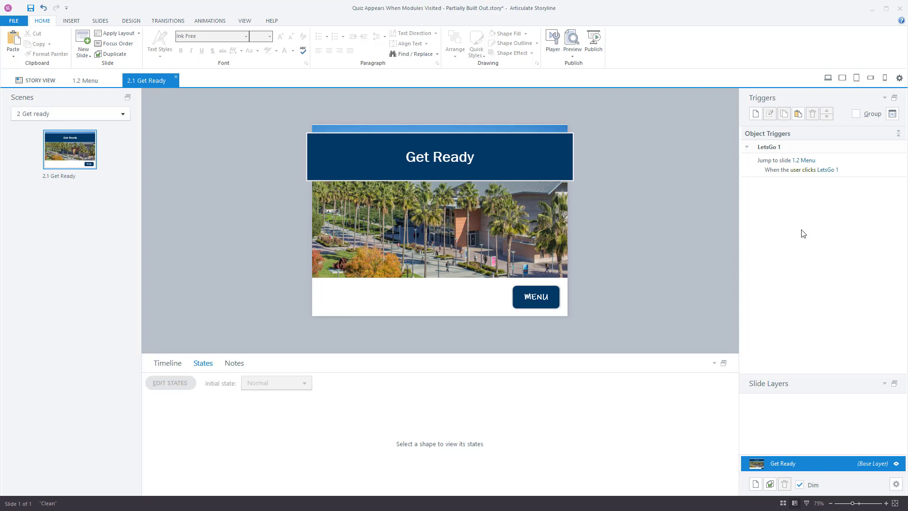
- Add a trigger to the Get Ready slide that sets getreadycomplete to True when the timeline starts
click(756, 114)
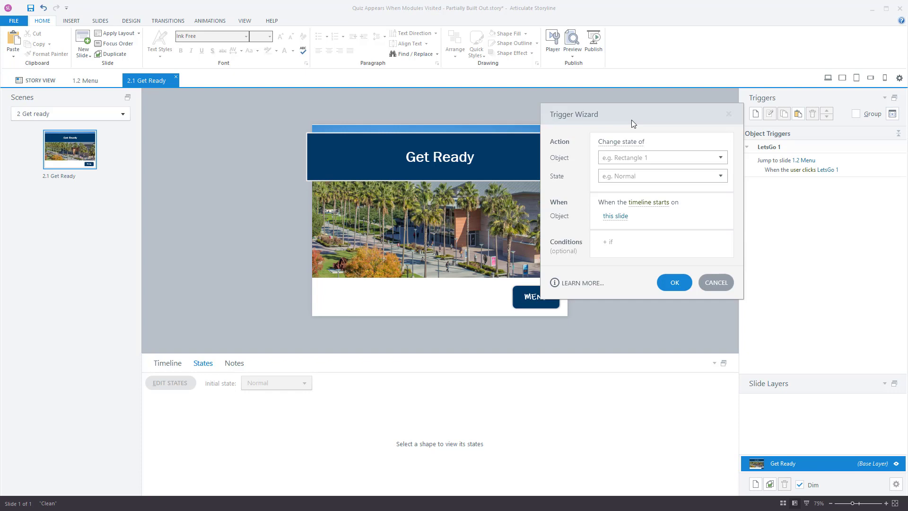
click(637, 144)
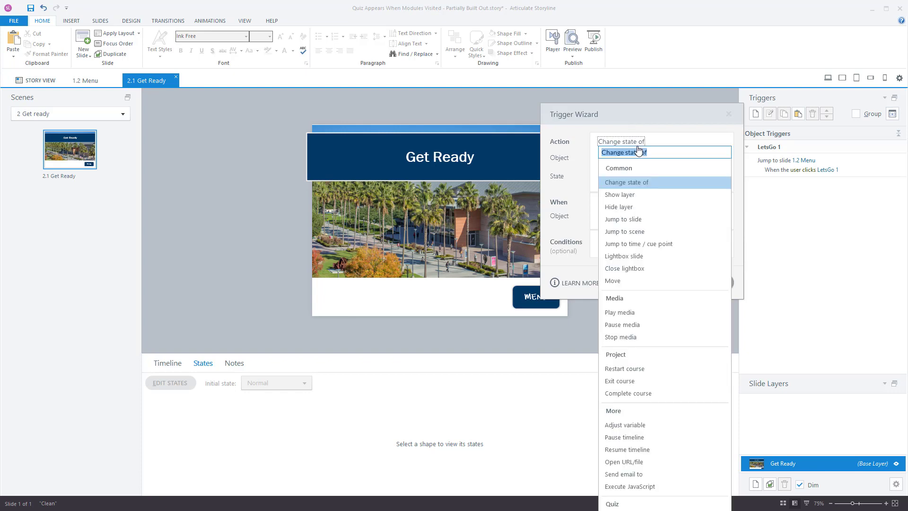
click(637, 424)
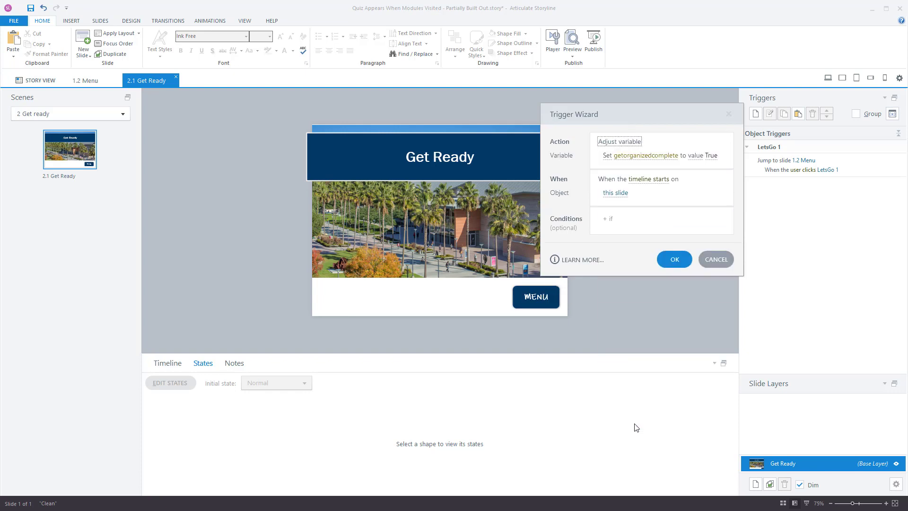
click(657, 156)
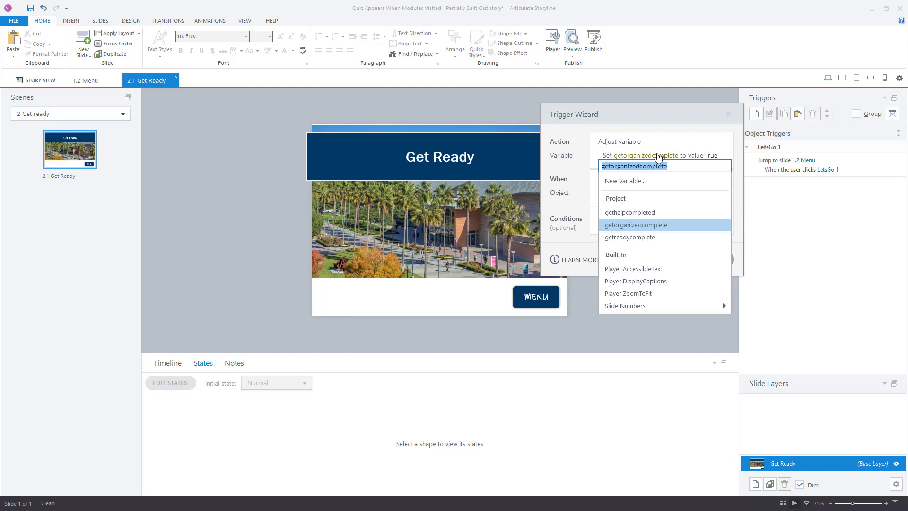
click(643, 238)
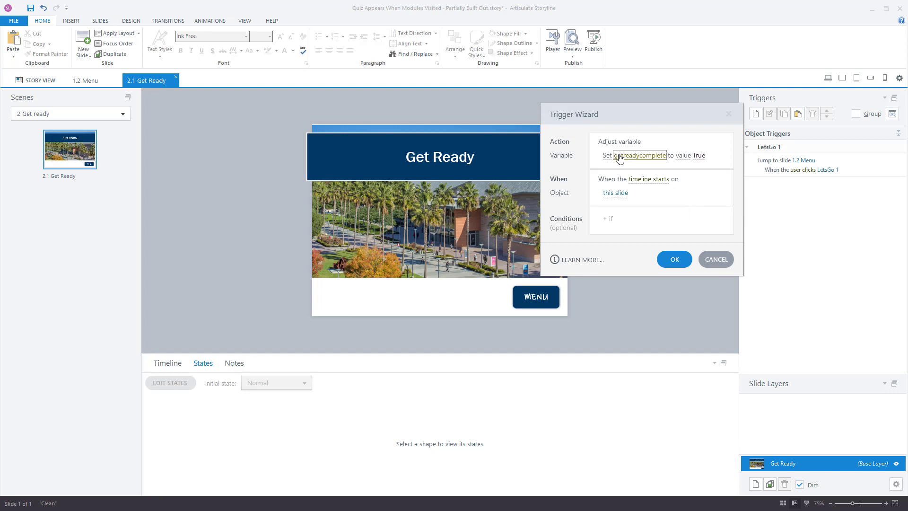
click(677, 257)
- Check the slide triggers in the Get organized and Get help scenes
click(114, 116)
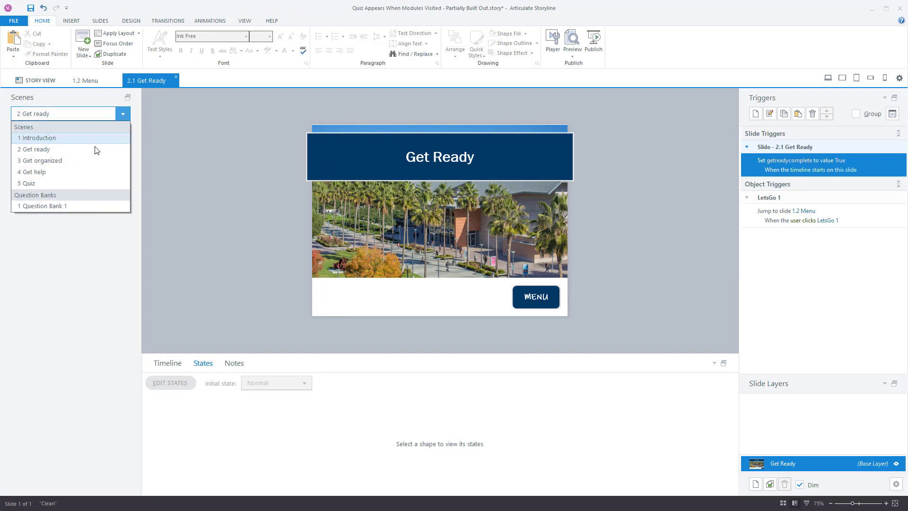
click(86, 161)
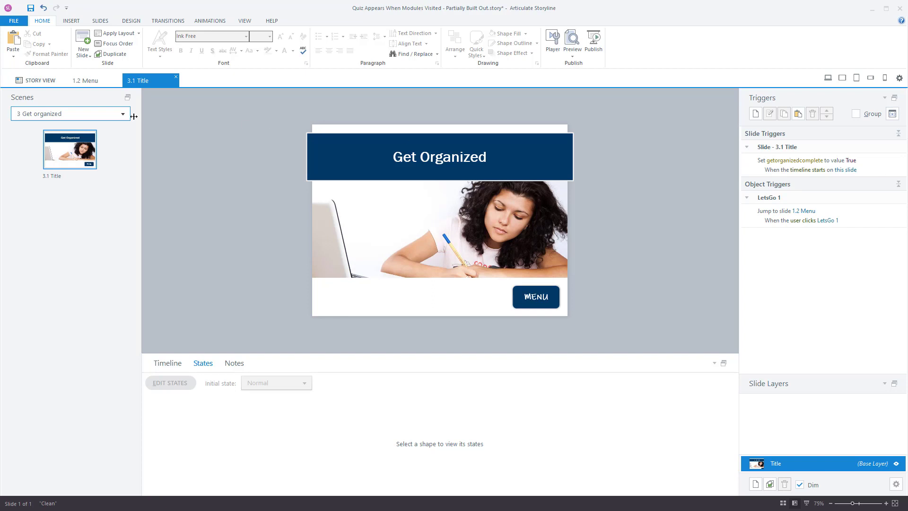
click(118, 114)
click(84, 172)
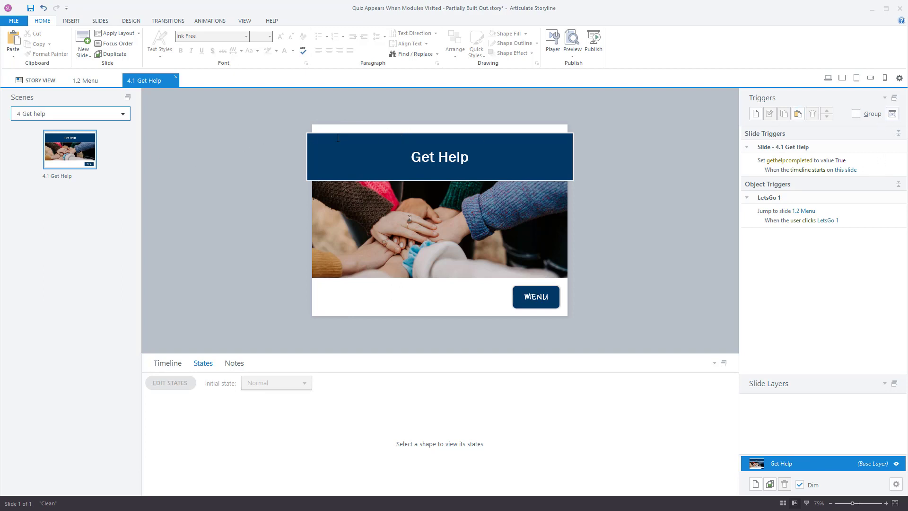
- Return to the 1.2 Menu slide
click(103, 80)
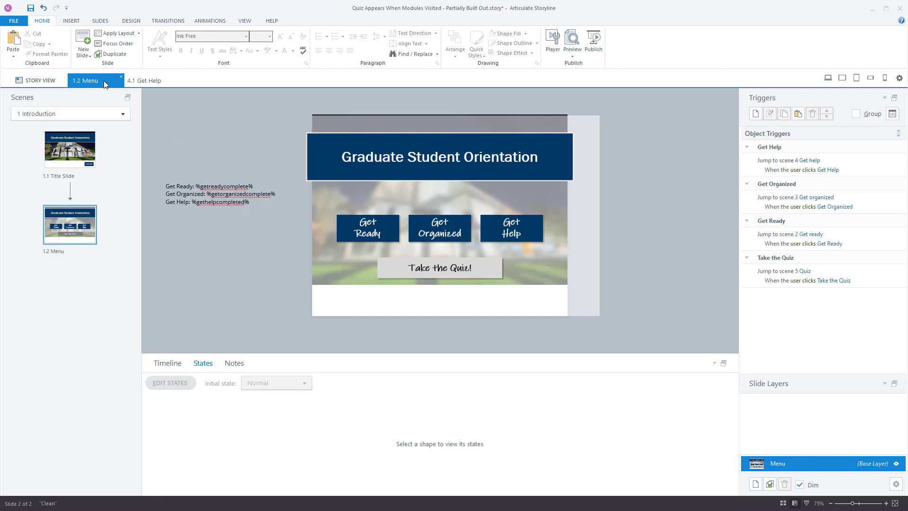
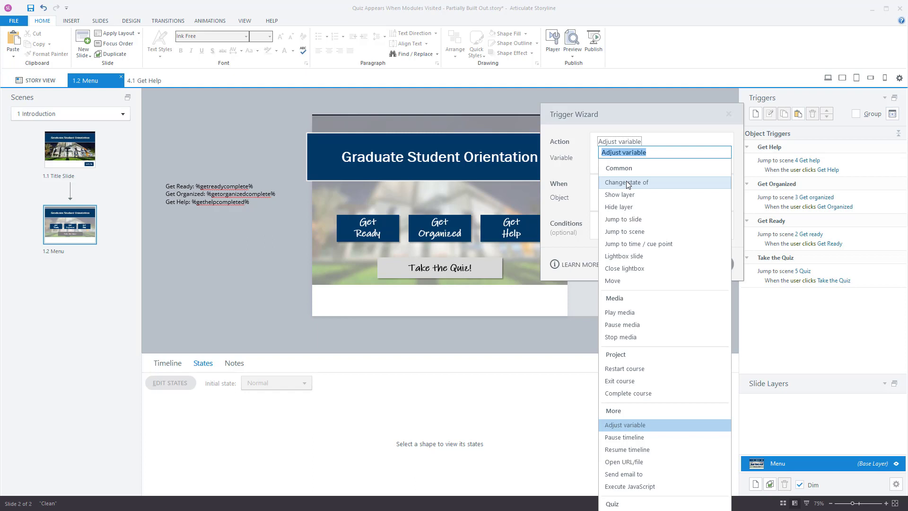
click(628, 183)
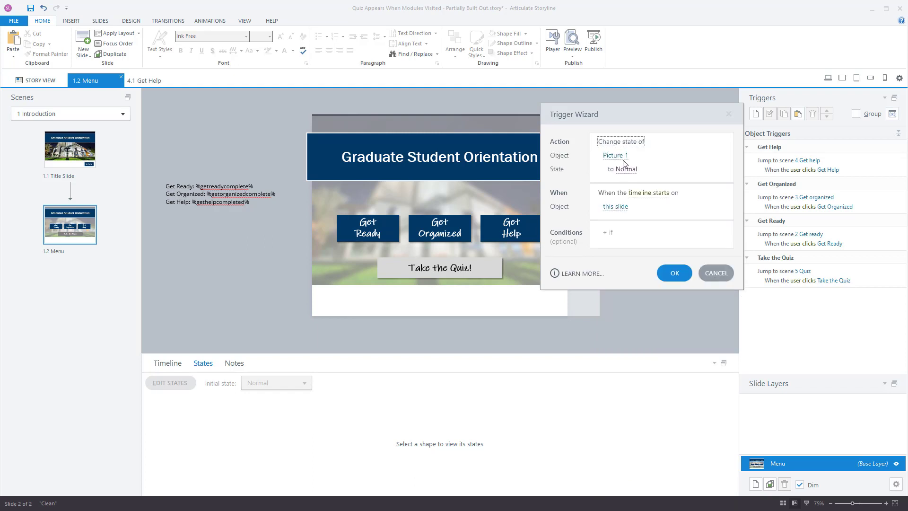
click(622, 157)
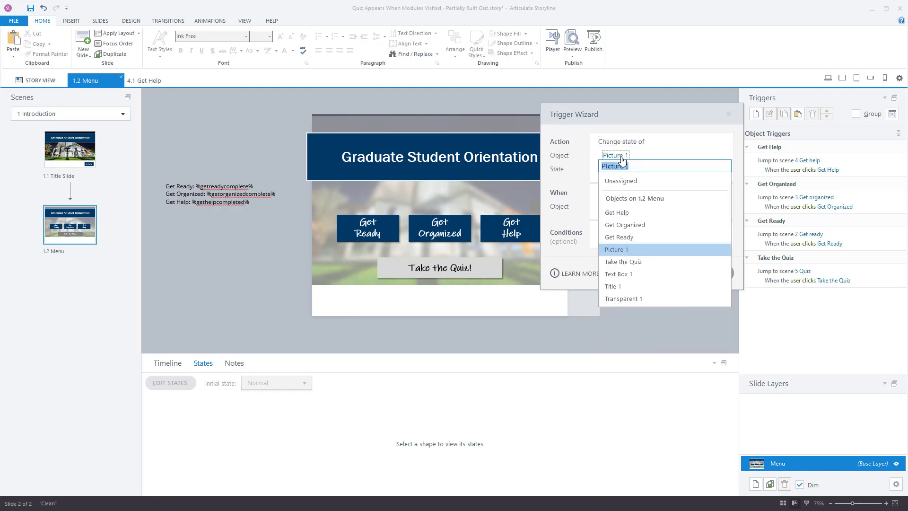
click(623, 261)
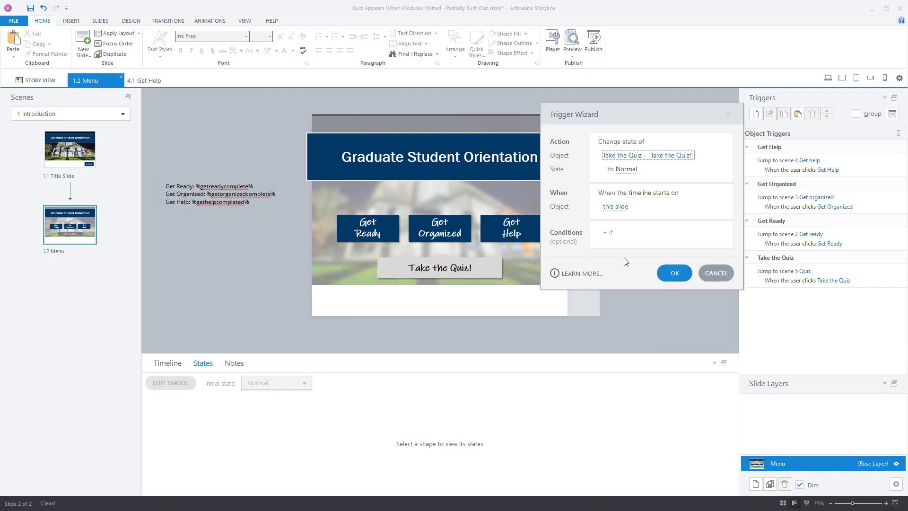
click(707, 273)
- Locate the Take the Quiz button in the Menu slide's timeline and widen the object name column to fit the names
click(157, 366)
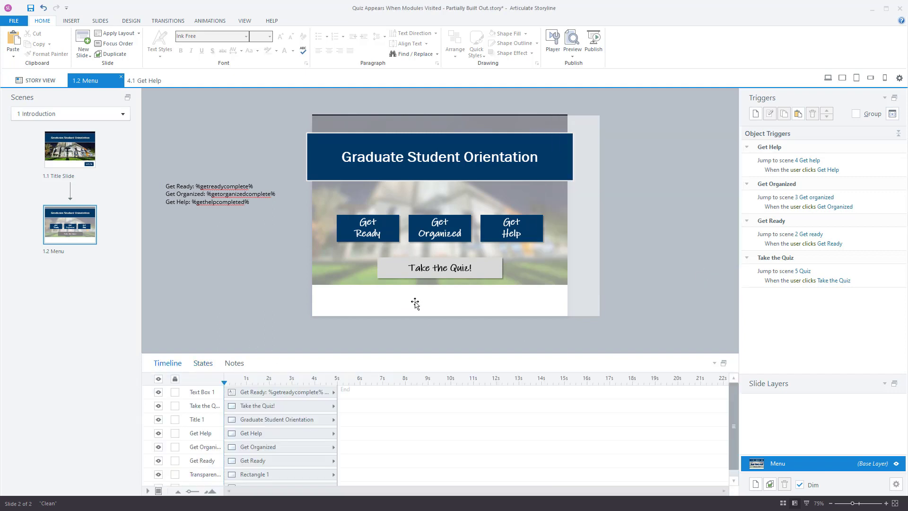
click(425, 259)
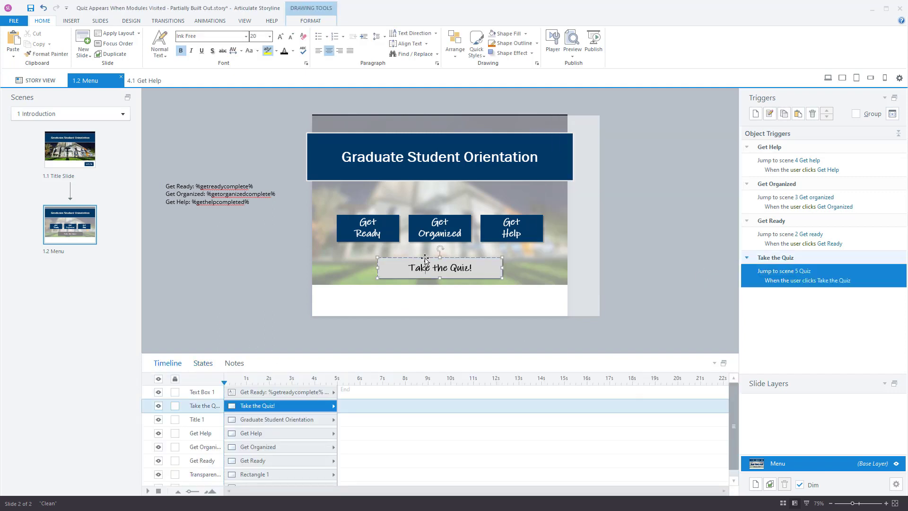
double_click(220, 397)
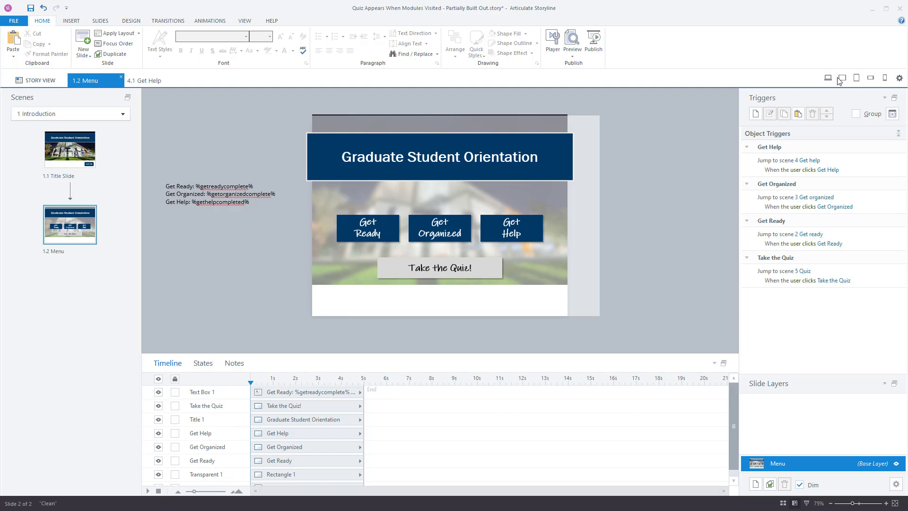
- Set up a new Menu slide trigger that changes the state of Take the Quiz to Normal when the timeline starts
click(756, 114)
click(635, 142)
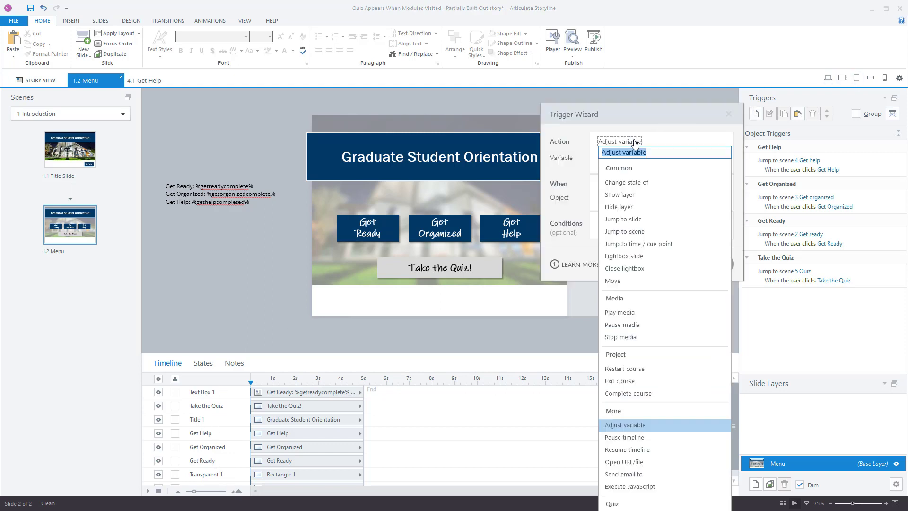
click(628, 182)
click(621, 157)
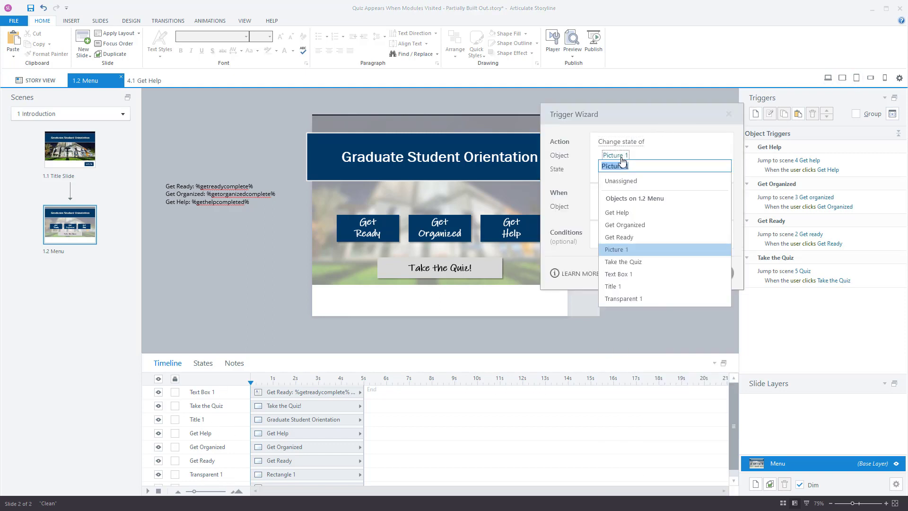
click(623, 261)
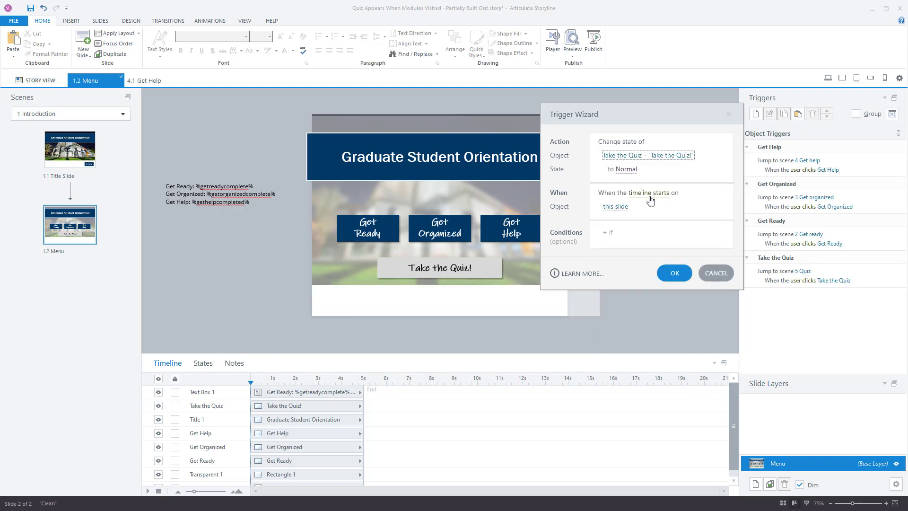
- Add conditions to the trigger requiring gethelpcompleted = True and getorganizedcomplete = True
click(614, 232)
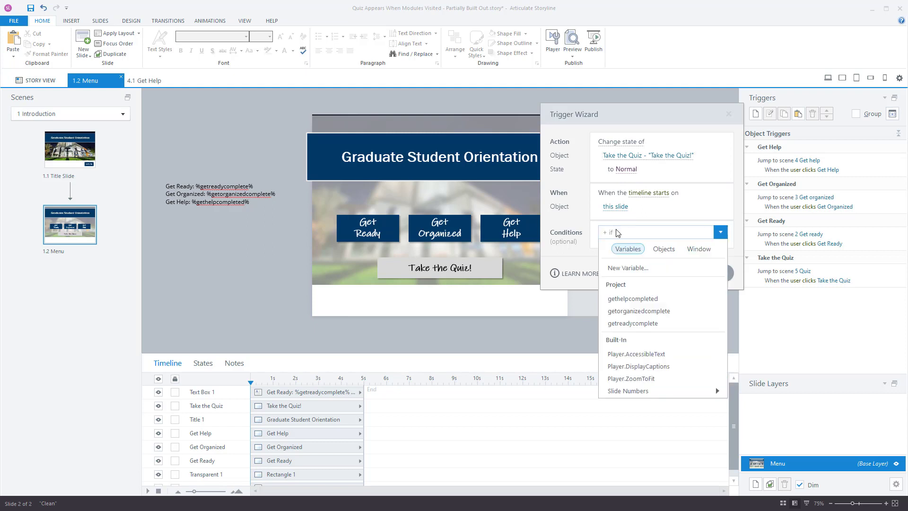
click(635, 298)
click(685, 242)
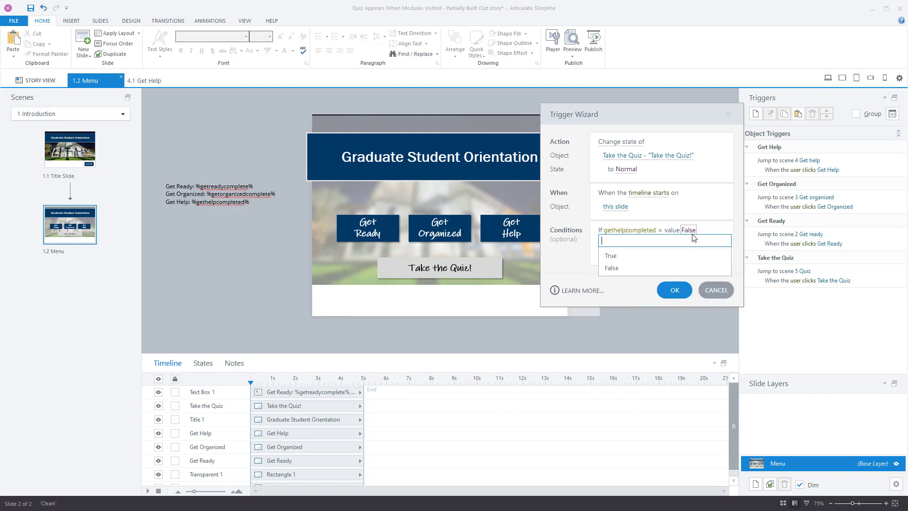
click(663, 262)
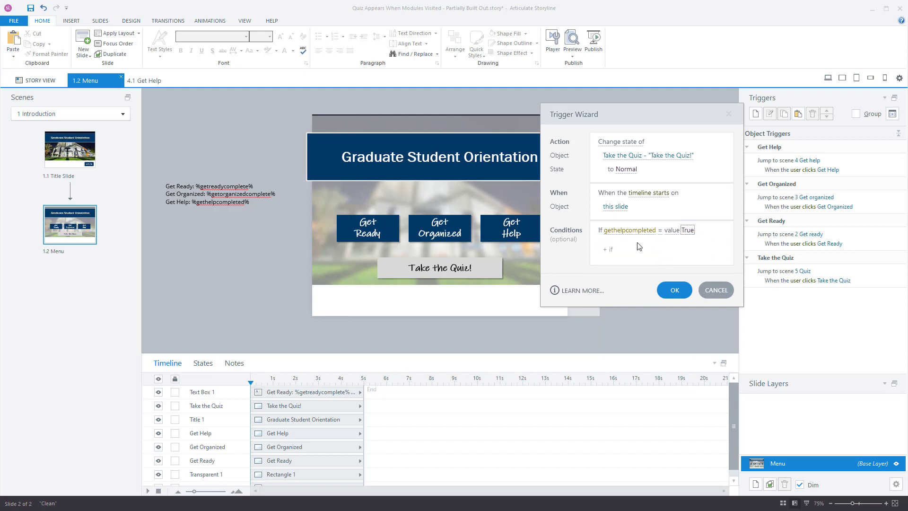
click(623, 249)
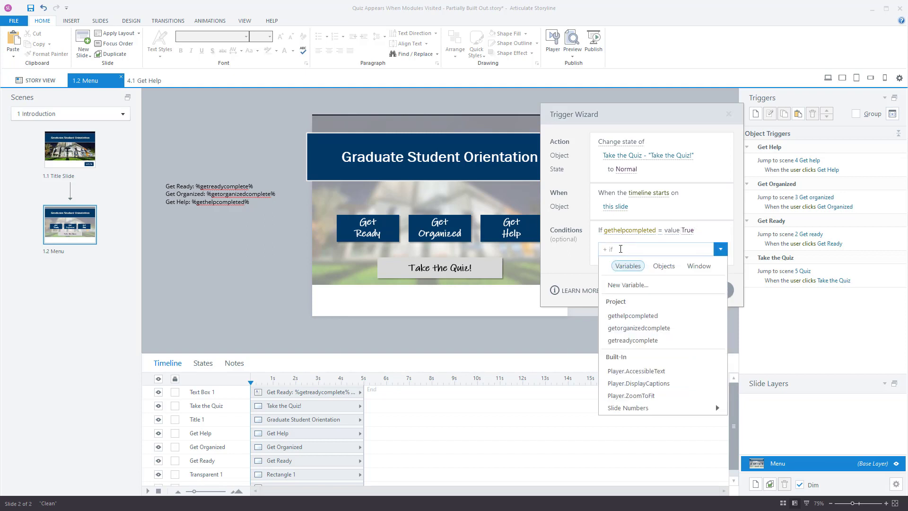
click(643, 332)
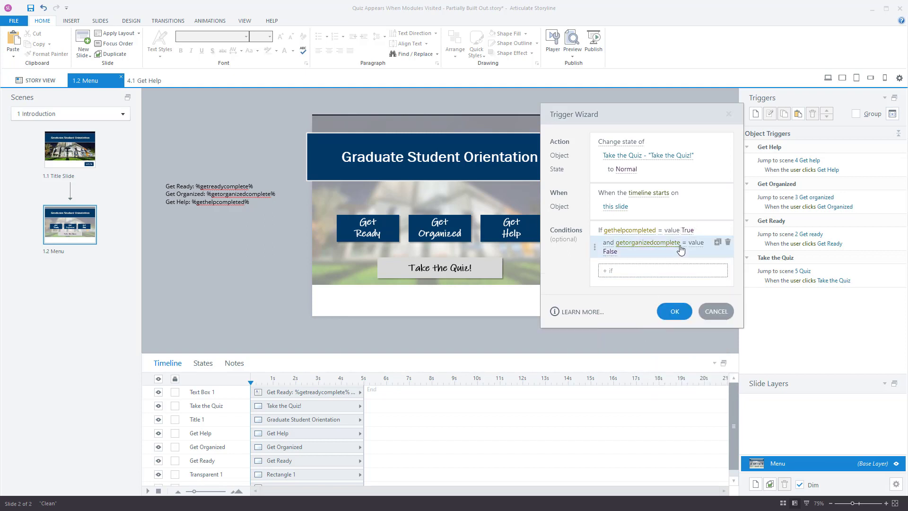
click(610, 251)
click(610, 277)
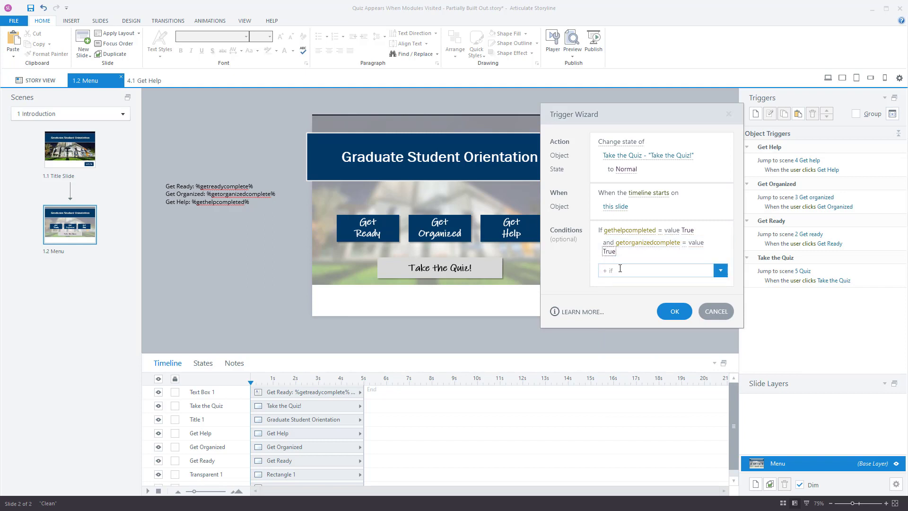
- Add a third condition requiring getreadycomplete = True and save the trigger
click(612, 270)
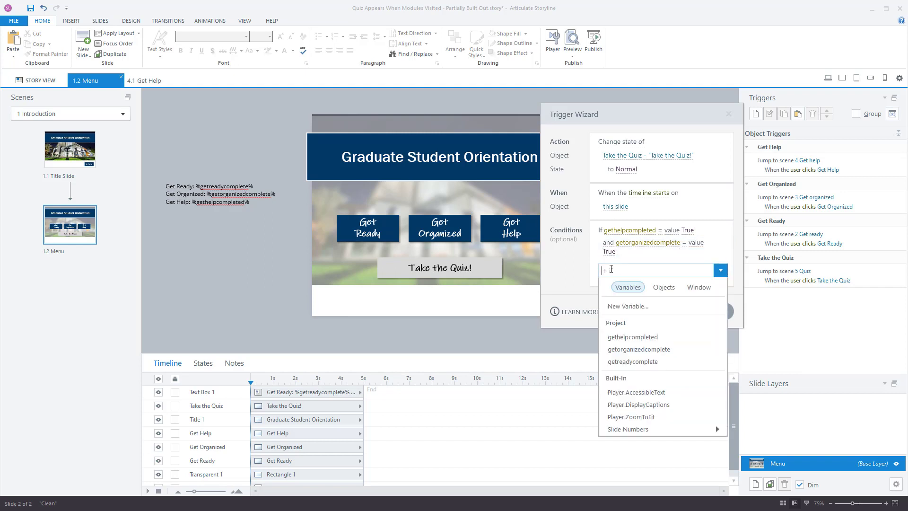
click(636, 362)
click(700, 264)
click(672, 290)
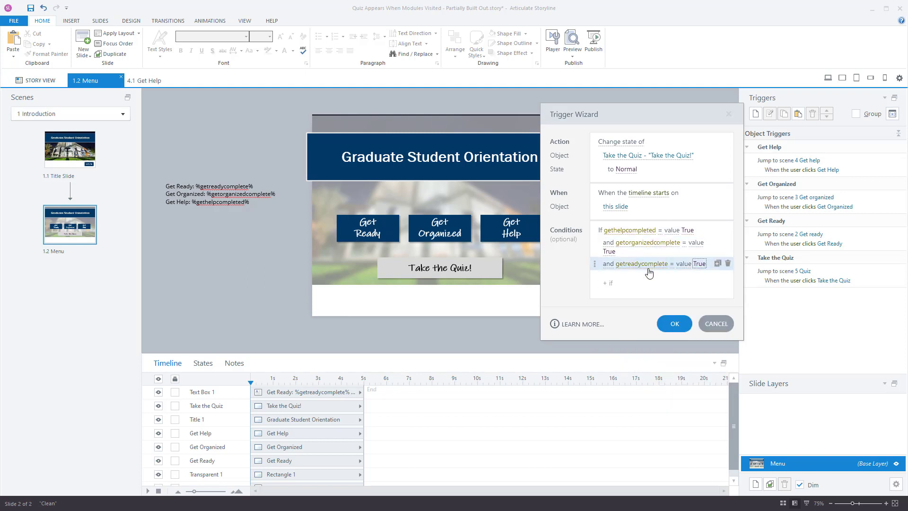
drag(541, 261, 499, 260)
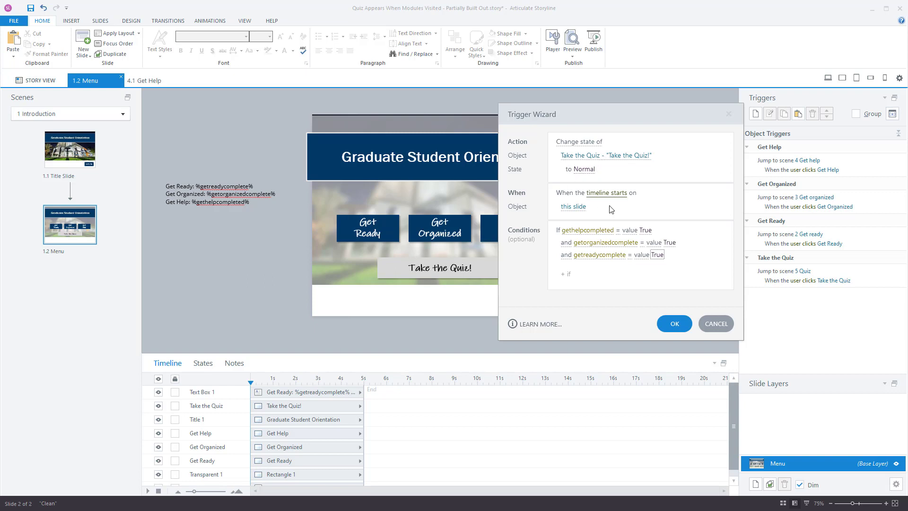
click(676, 325)
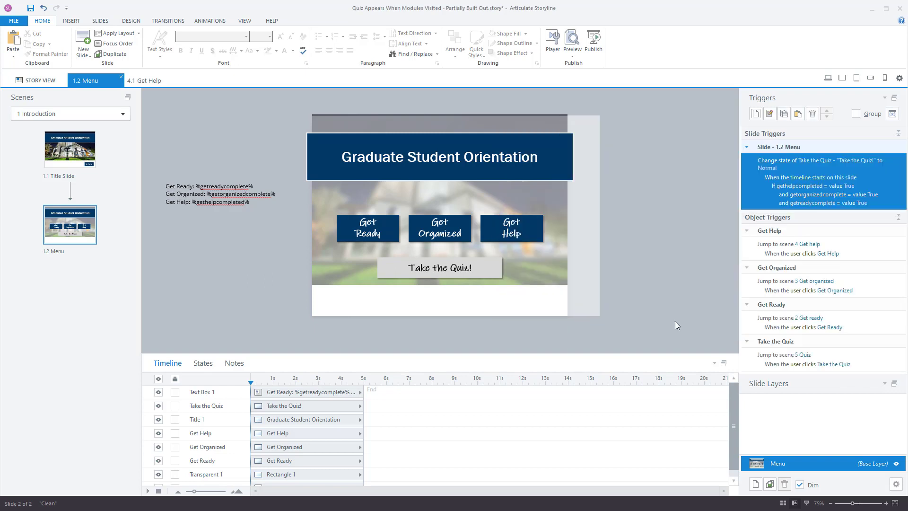